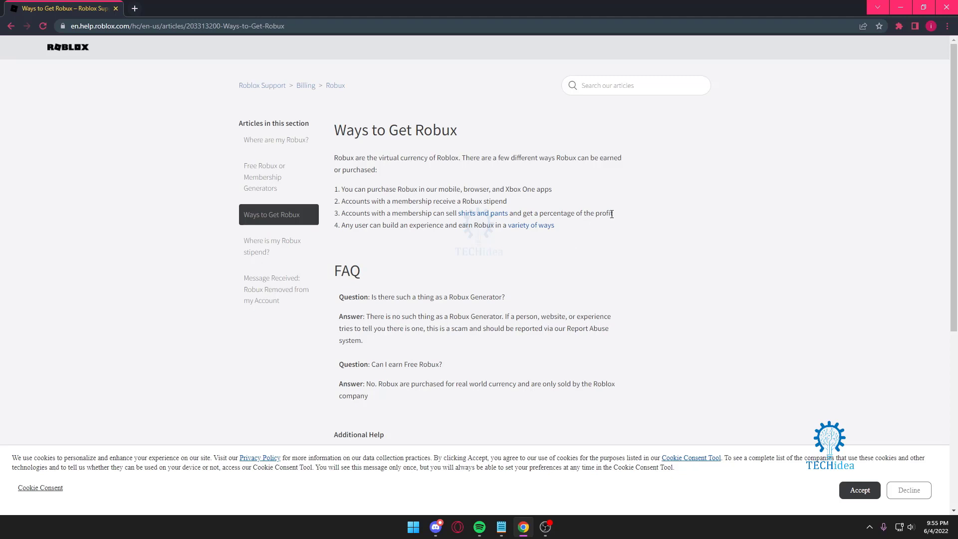
drag(613, 213, 328, 211)
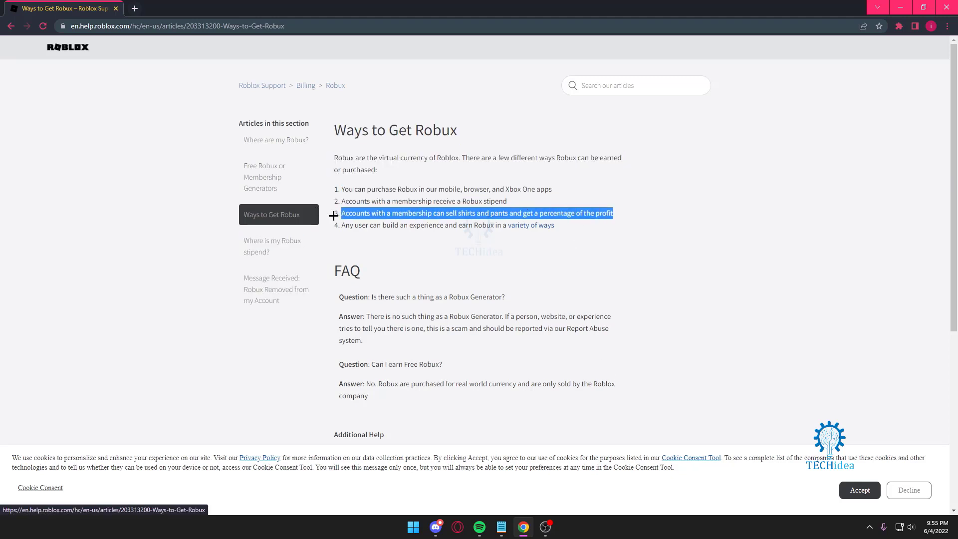
click(677, 191)
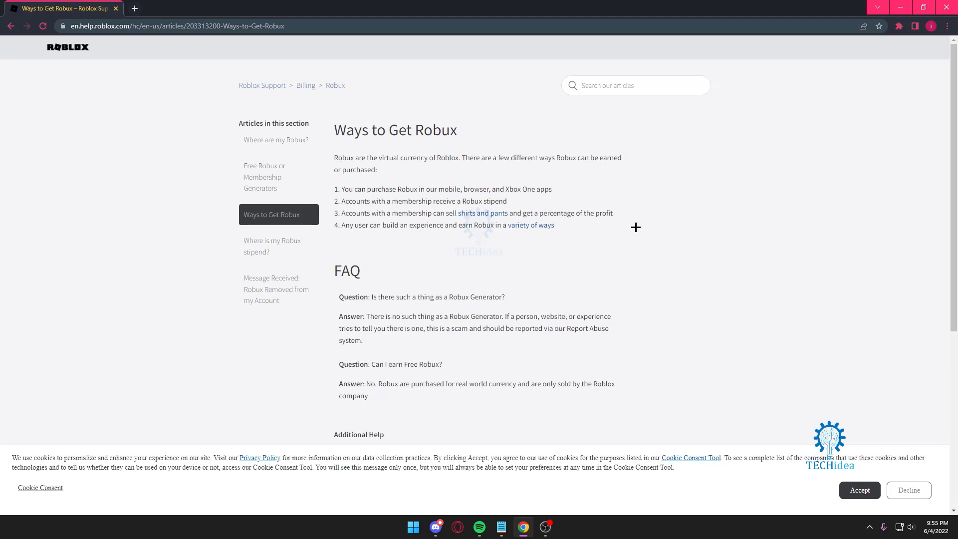
drag(341, 225, 571, 231)
click(610, 243)
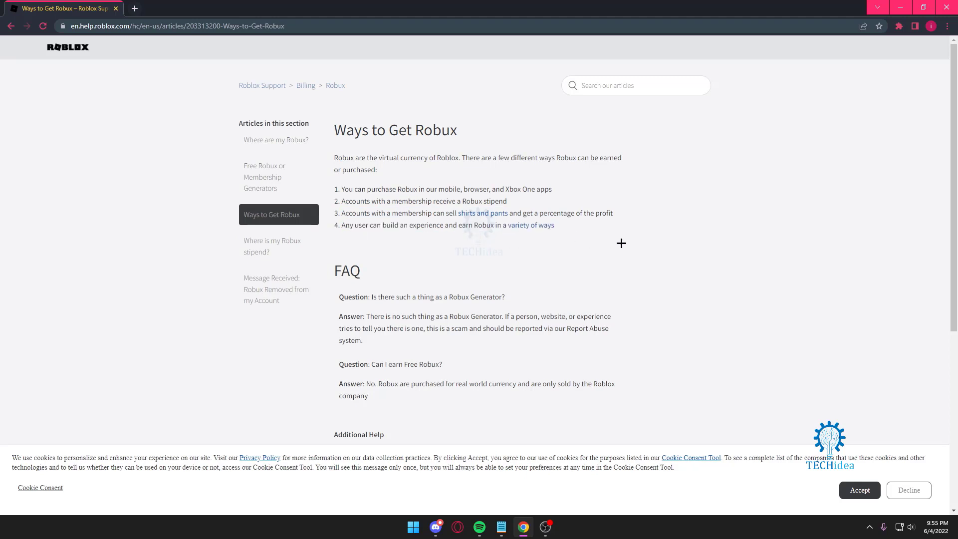